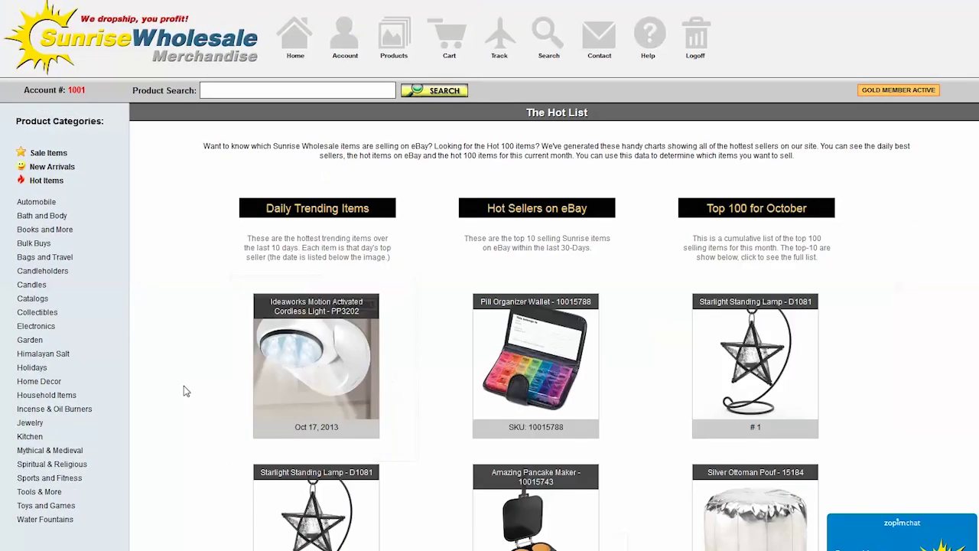
Open the Gargoyle Guardian Statue Holding Lantern (item 15025) product page from the Hot List
scroll(205, 432, "down", 10)
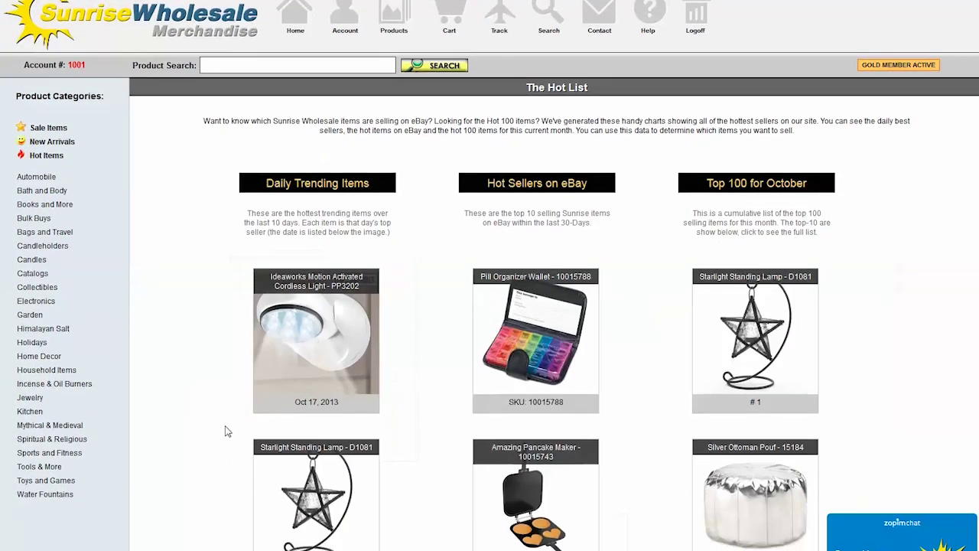
scroll(205, 432, "down", 7)
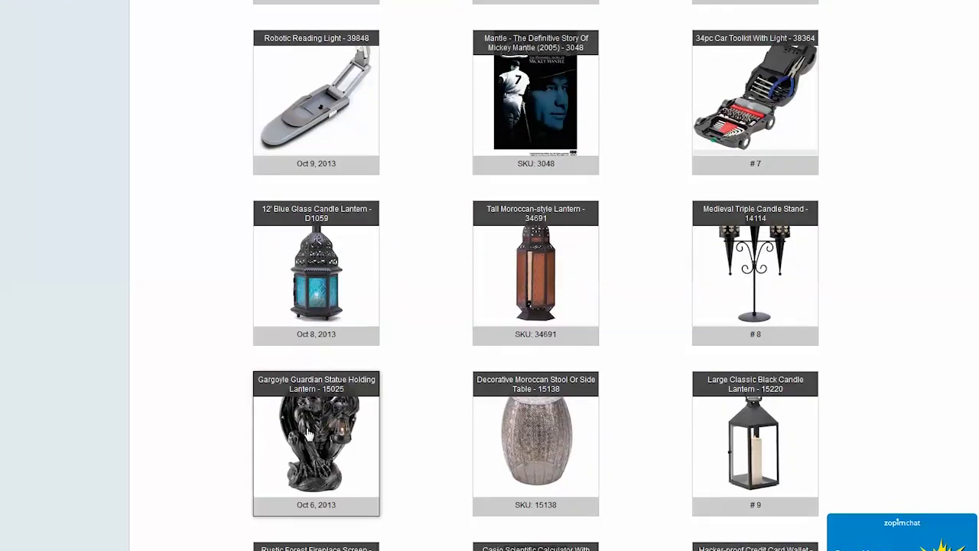
left_click(333, 426)
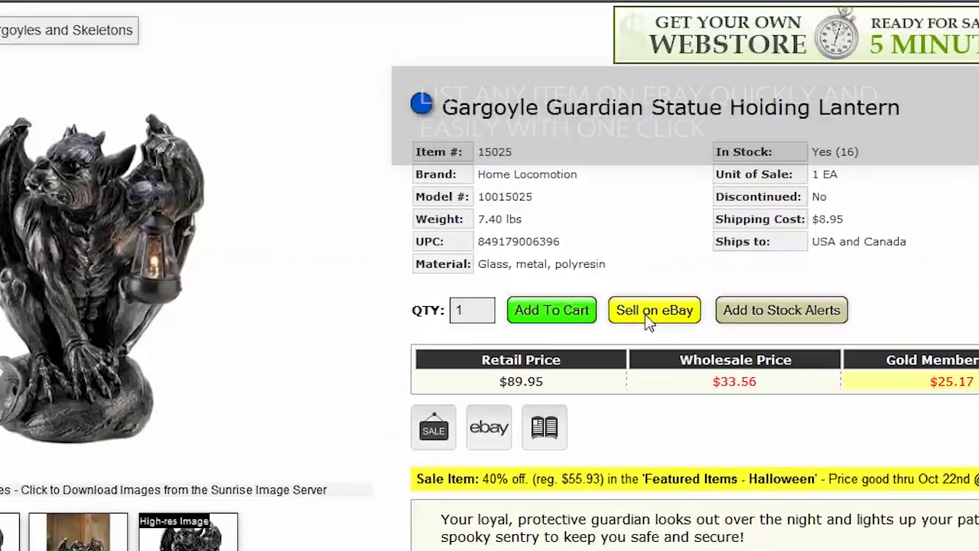
Start an eBay listing for the statue under Home & Garden >> Holiday & Seasonal Decor >> Halloween
left_click(710, 324)
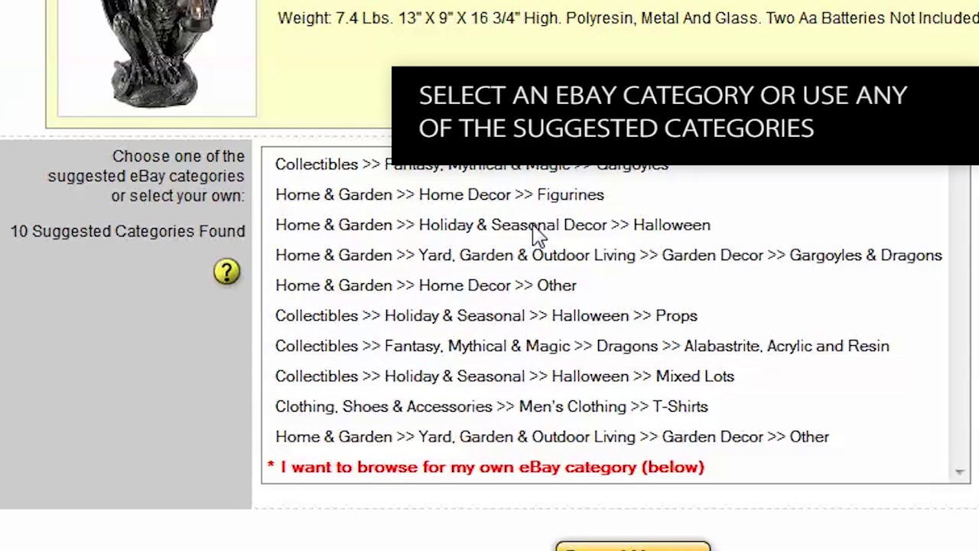
left_click(535, 228)
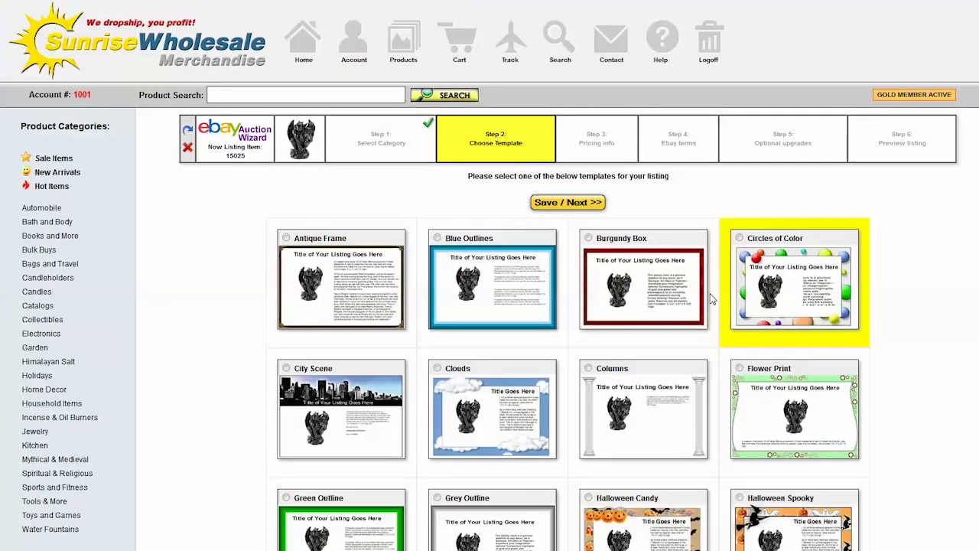
scroll(495, 426, "down", 3)
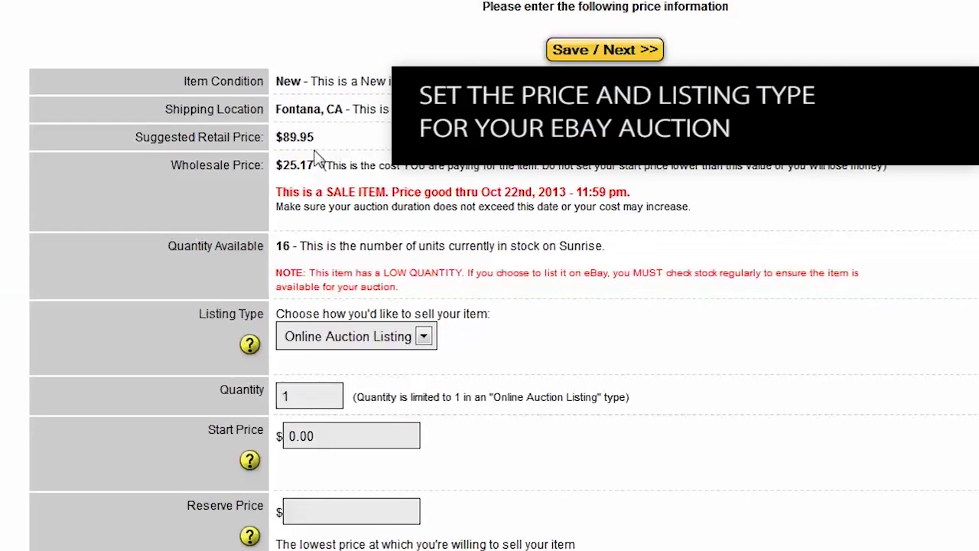
Note the $89.95 retail and $25.17 wholesale prices, and keep the Online Auction Listing type
mouse_move(384, 191)
left_mouse_down()
mouse_move(390, 196)
mouse_move(375, 201)
left_mouse_up()
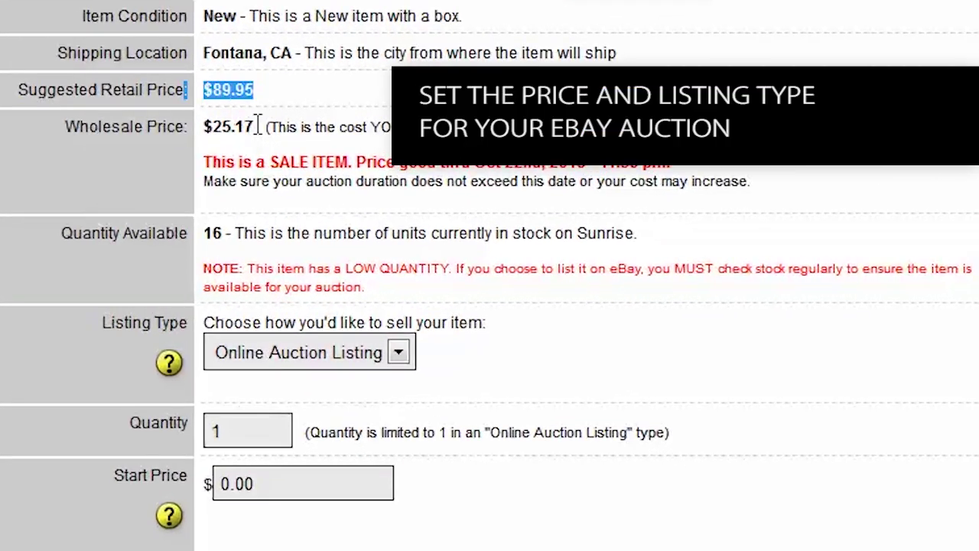
left_click_drag(259, 124, 206, 137)
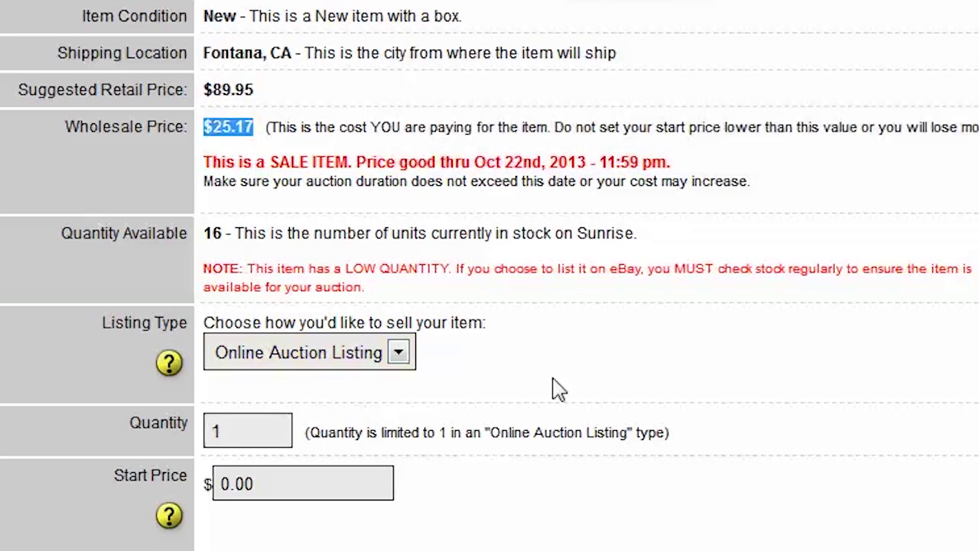
left_click(393, 363)
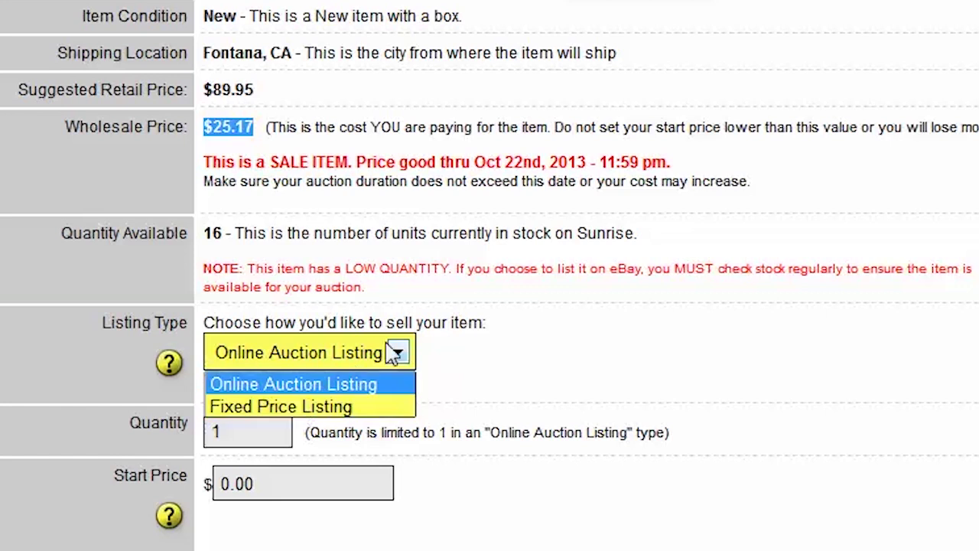
left_click(395, 353)
Replace the 0.00 start price with 34.95
left_click_drag(287, 483, 185, 493)
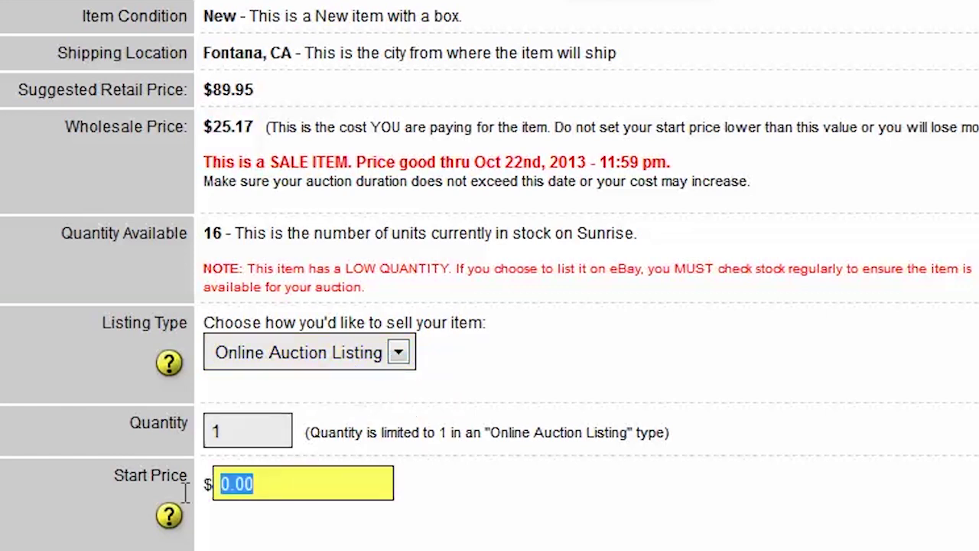
type("34.95")
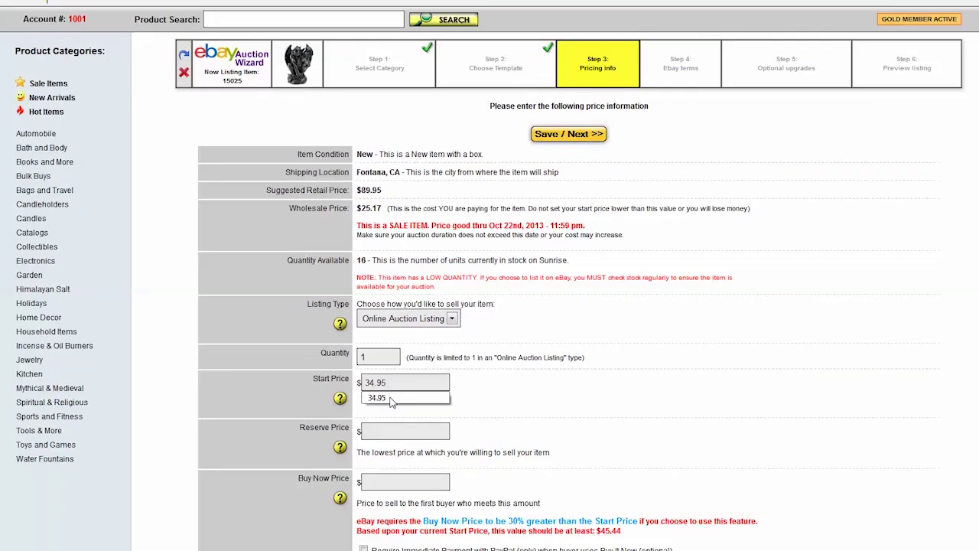
left_click(613, 530)
scroll(677, 548, "down", 1)
scroll(587, 442, "down", 3)
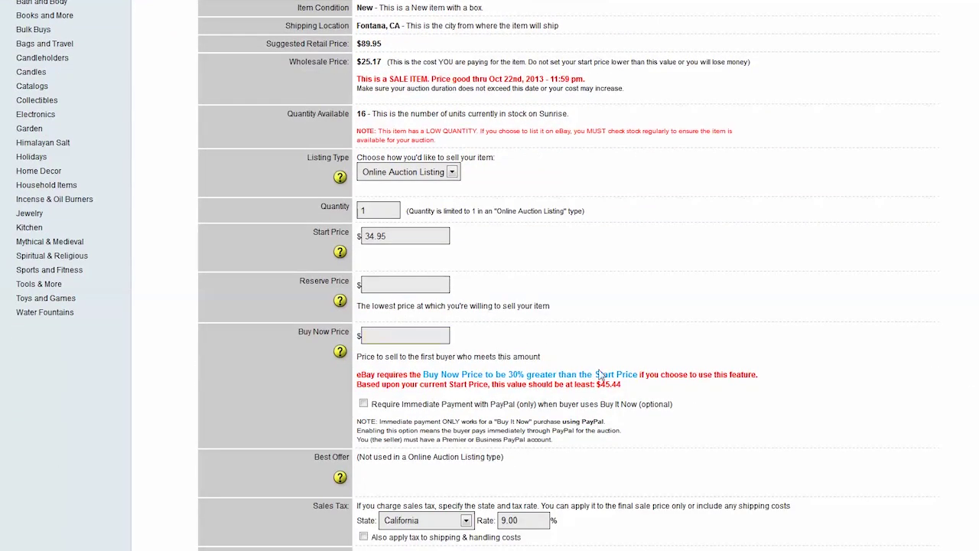
scroll(617, 394, "down", 7)
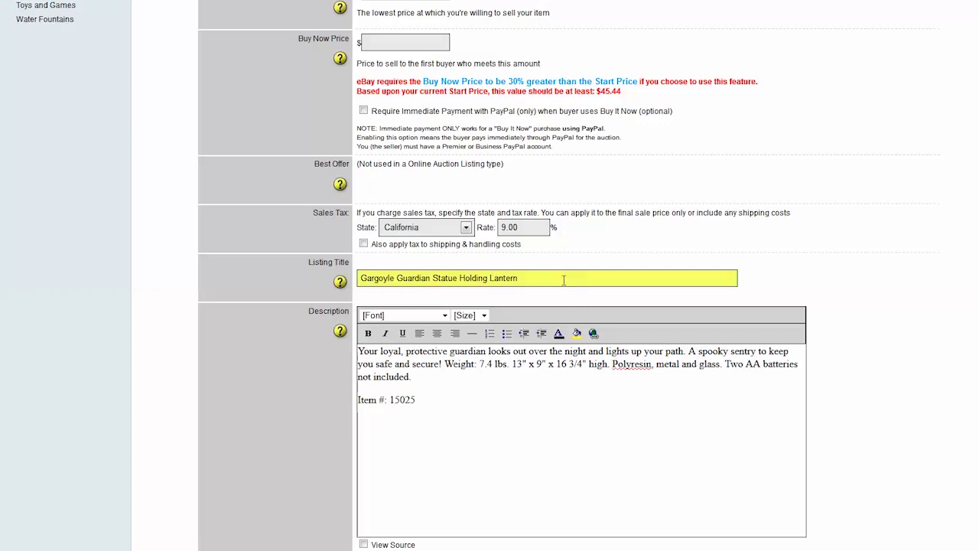
Make the entire item description text bold and orange
left_click(440, 374)
left_click_drag(426, 398, 348, 351)
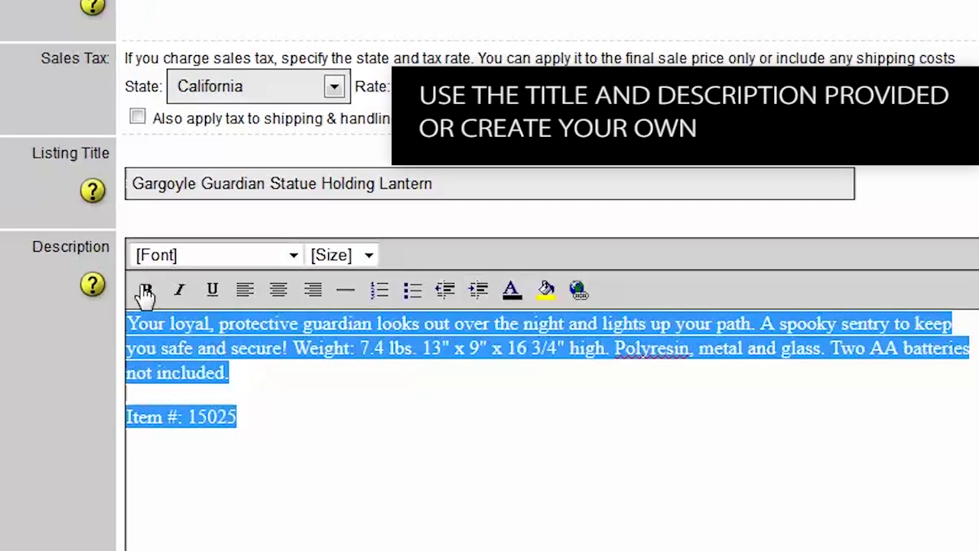
left_click(368, 333)
left_click(512, 297)
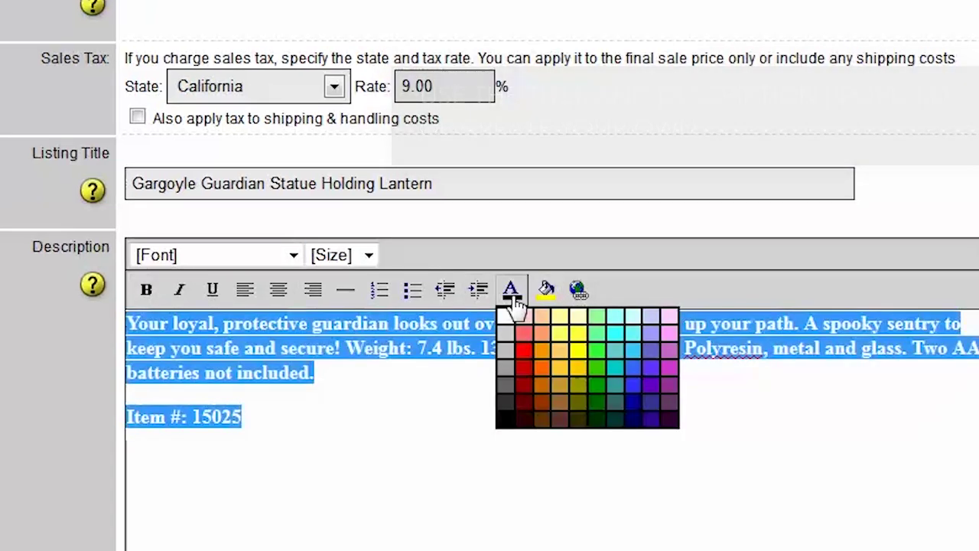
left_click(541, 357)
left_click(539, 489)
Review the Brand and Material specifics and the two statue images, including the high-resolution main-image notice
scroll(559, 533, "down", 5)
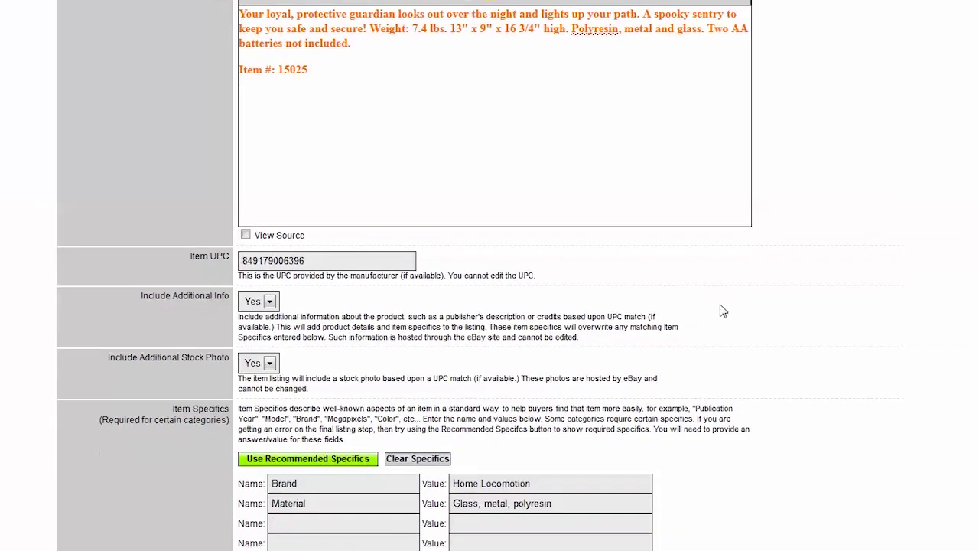
scroll(723, 312, "down", 3)
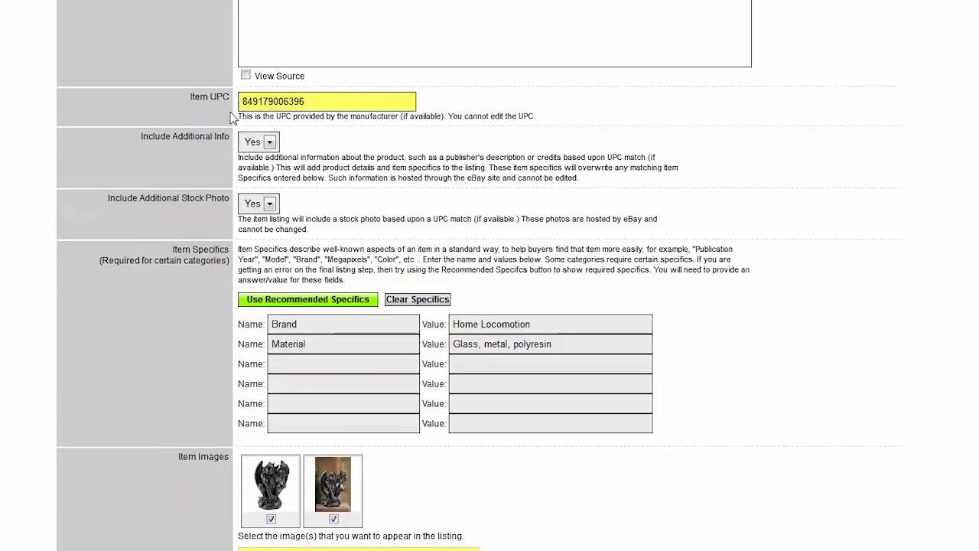
scroll(696, 344, "down", 3)
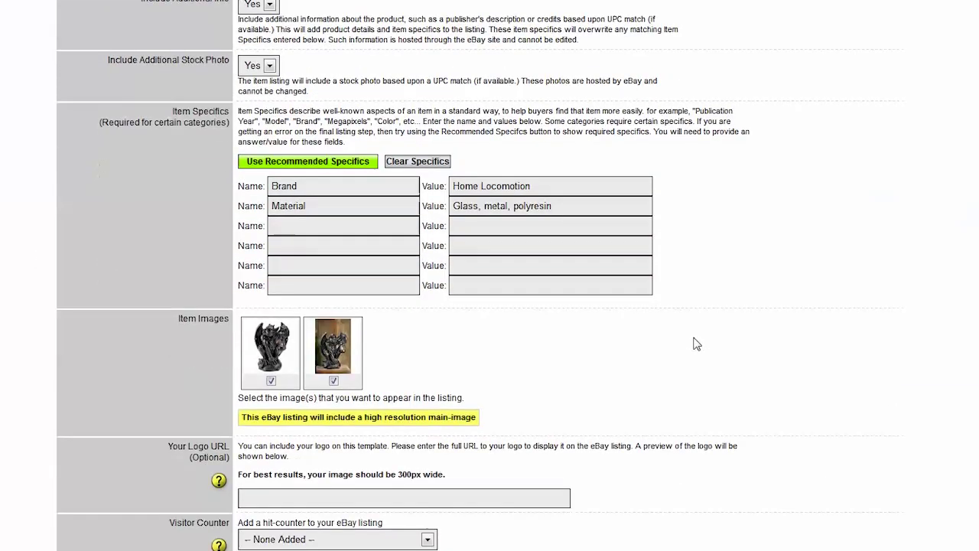
scroll(695, 343, "down", 2)
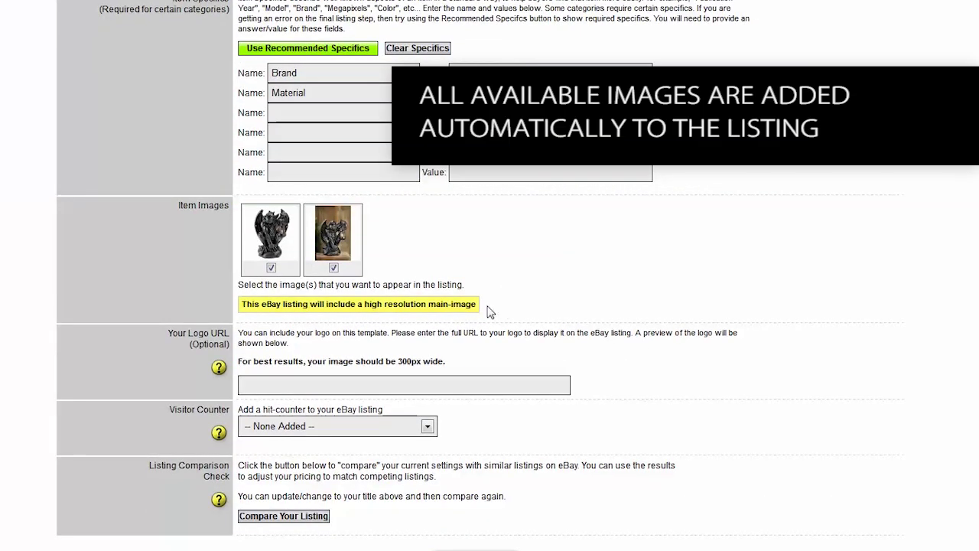
left_click_drag(478, 304, 256, 304)
right_click(256, 303)
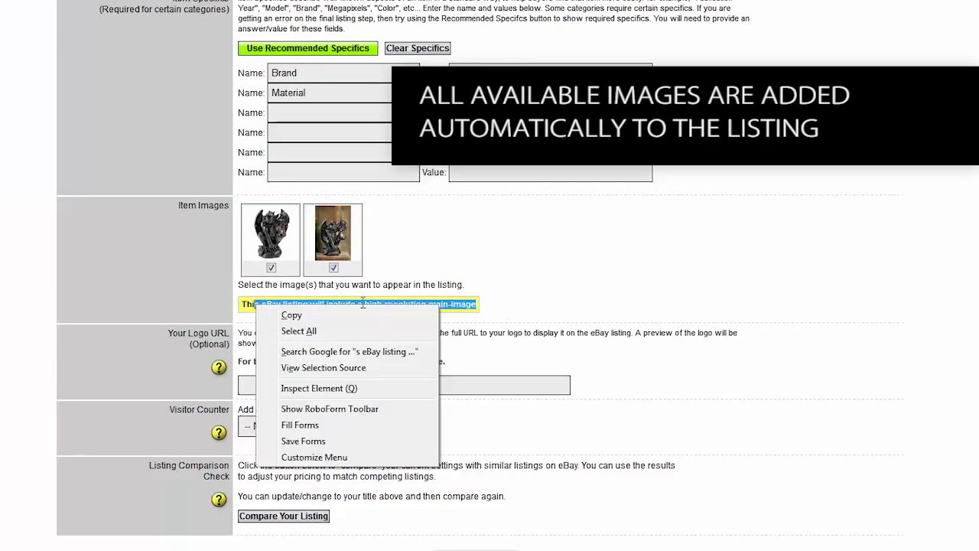
left_click(481, 305)
scroll(632, 321, "down", 1)
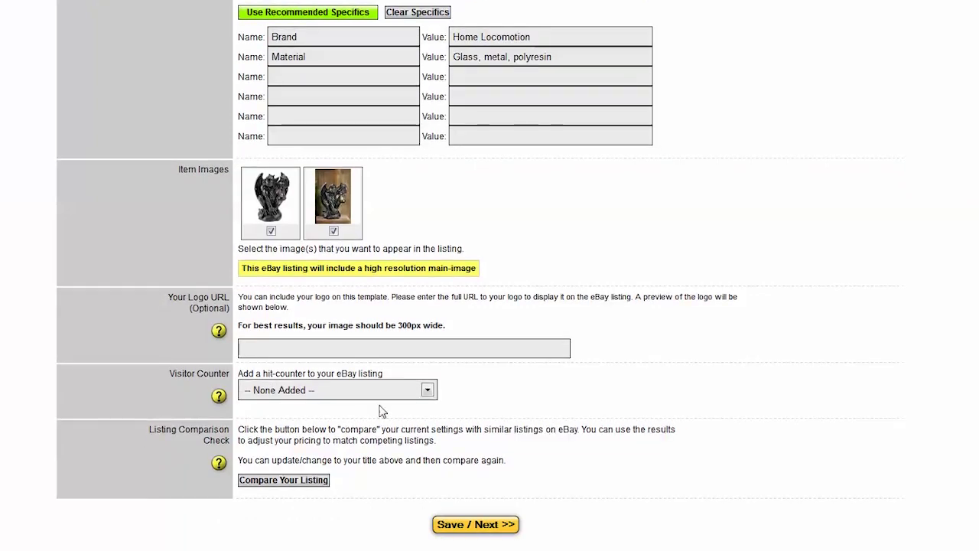
Add a Basic Hit Counter and compare against five similar listings priced $32.99–$79.99
left_click(338, 392)
left_click(318, 420)
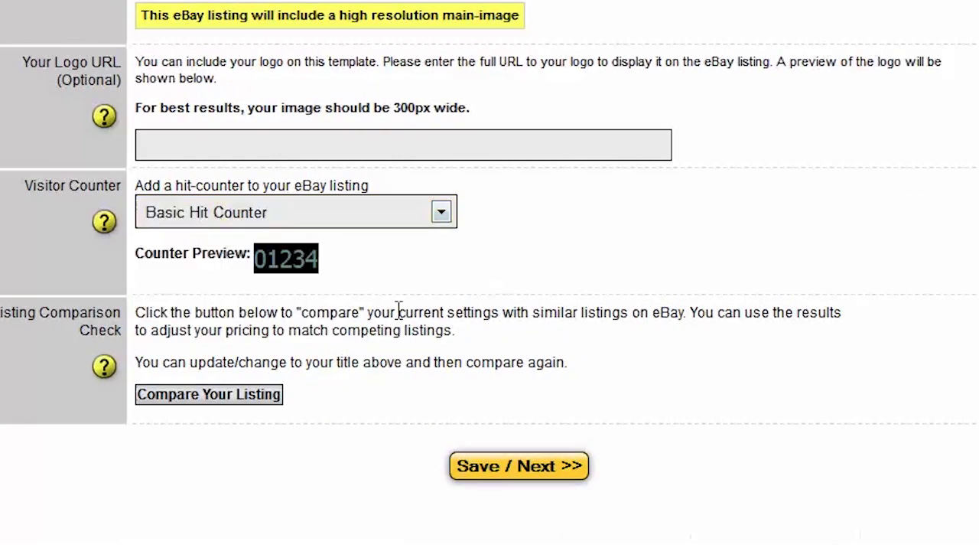
left_click(203, 393)
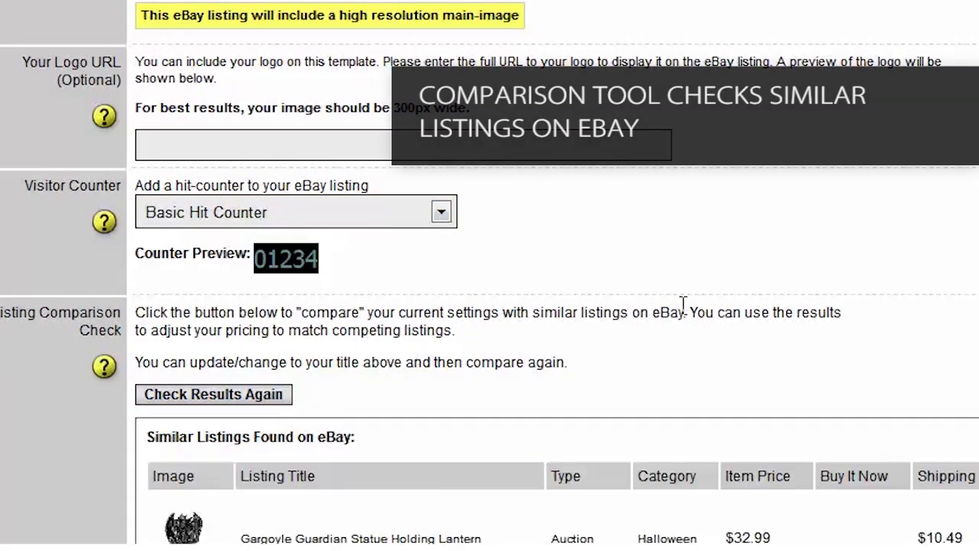
scroll(789, 220, "down", 5)
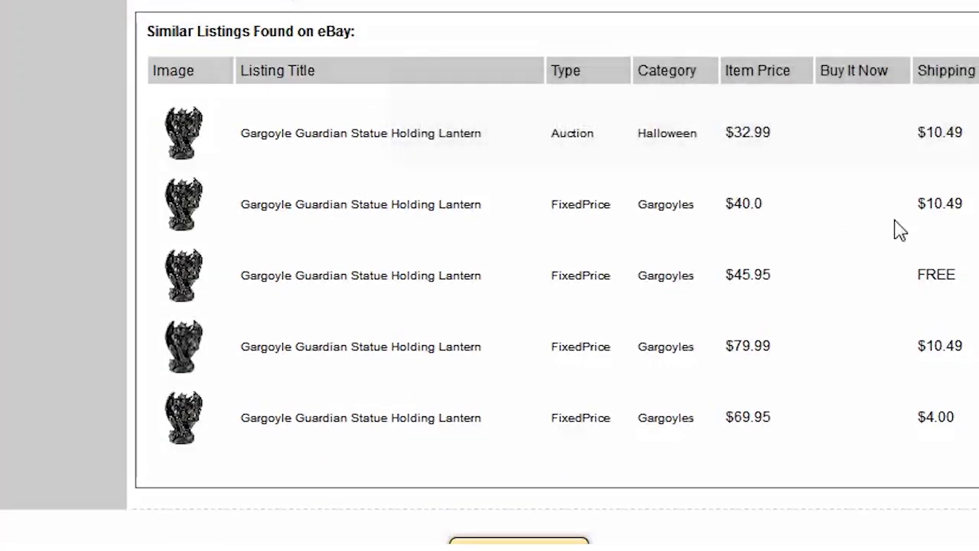
scroll(896, 225, "down", 2)
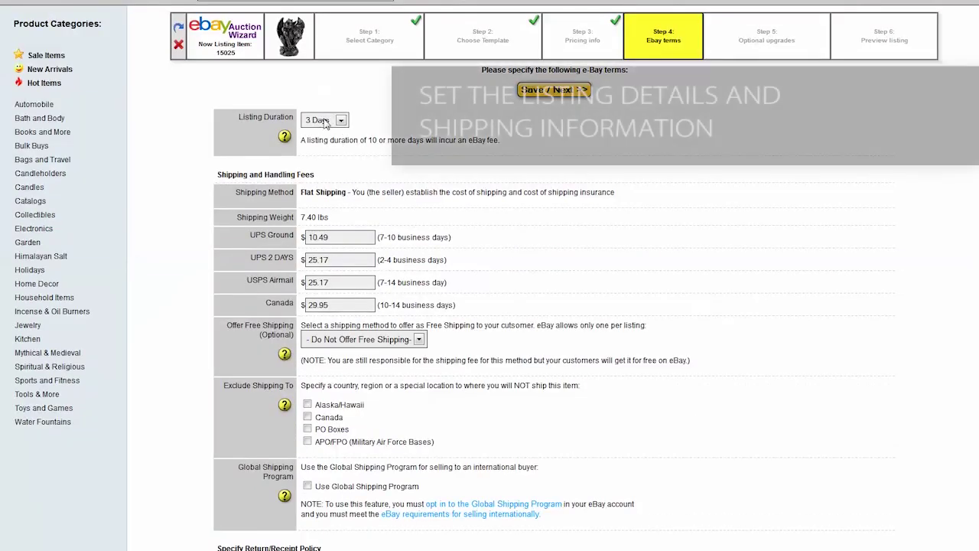
Set the listing duration to 5 Days
left_click(317, 136)
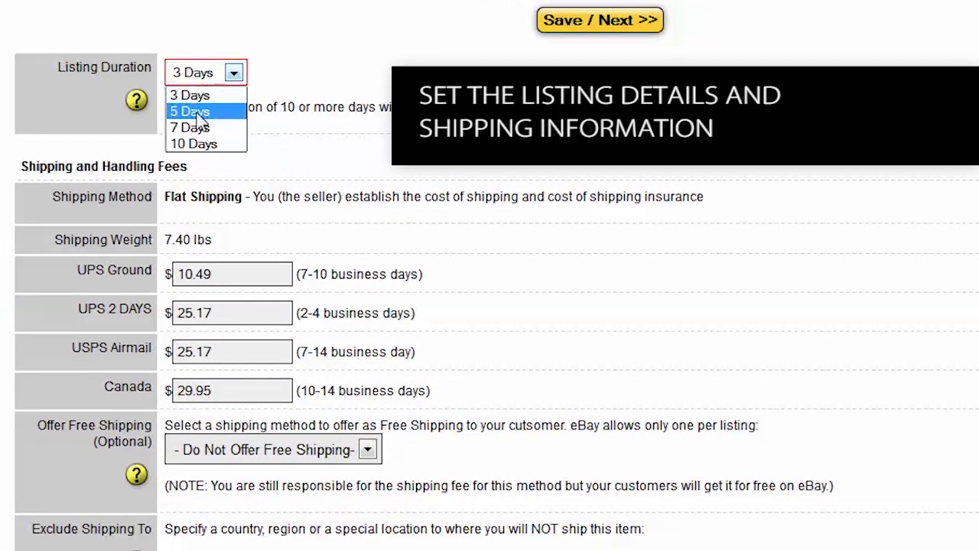
left_click(199, 114)
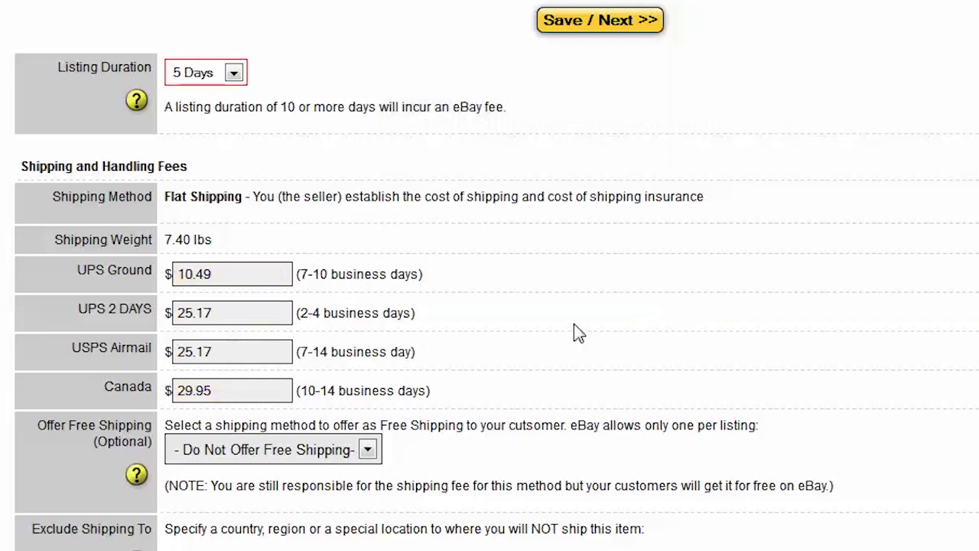
scroll(575, 332, "down", 2)
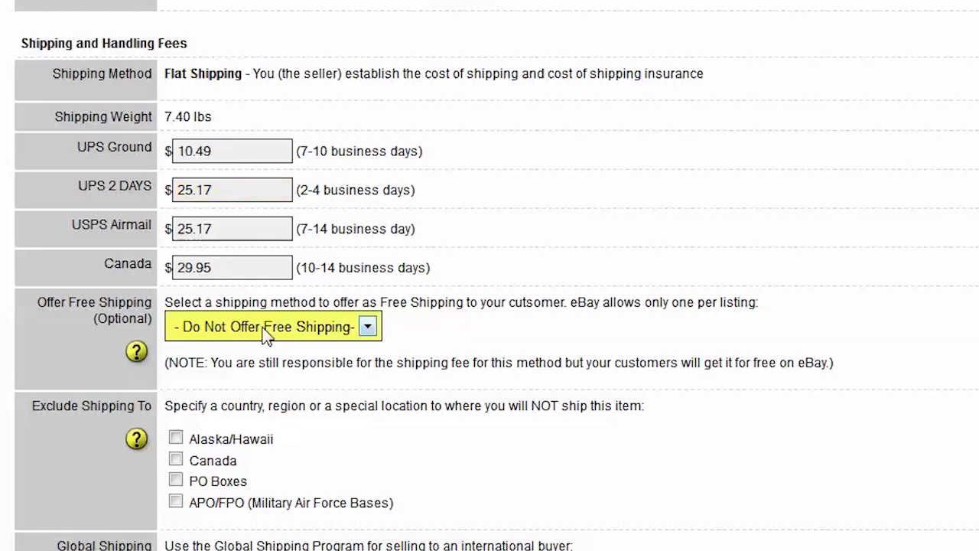
Try UPS Ground ($10.49) as free shipping, then revert to '- Do Not Offer Free Shipping-'
left_click(265, 335)
left_click(218, 372)
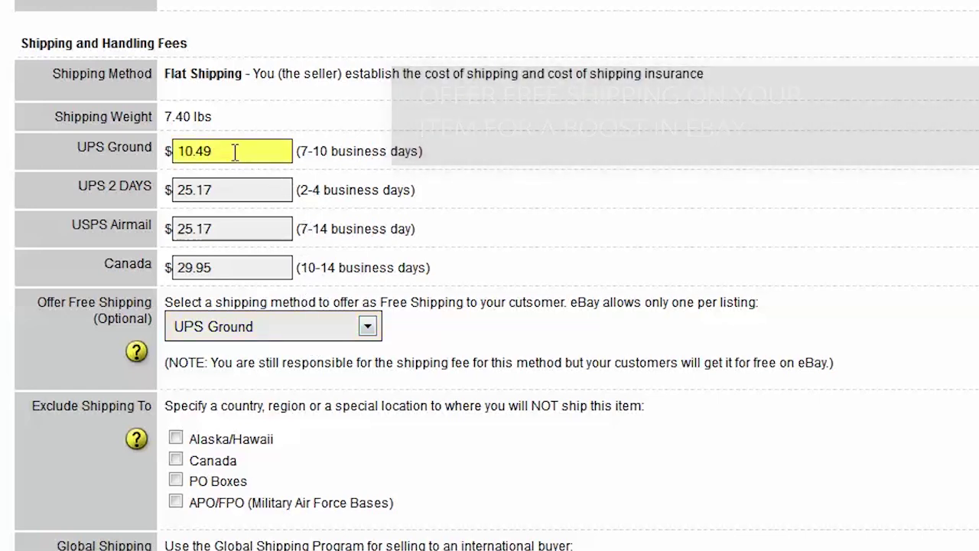
left_click(235, 153)
left_click_drag(230, 152, 166, 163)
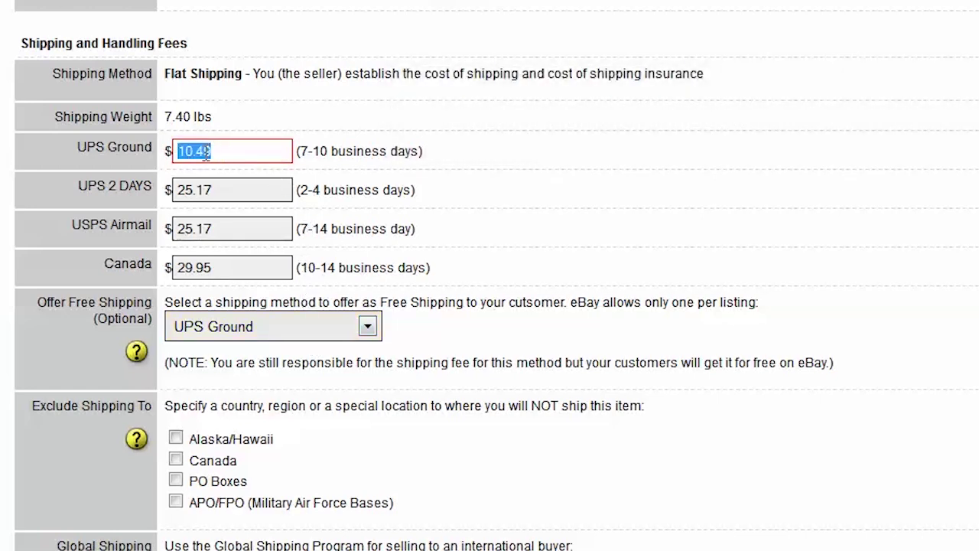
left_click(273, 325)
left_click(245, 355)
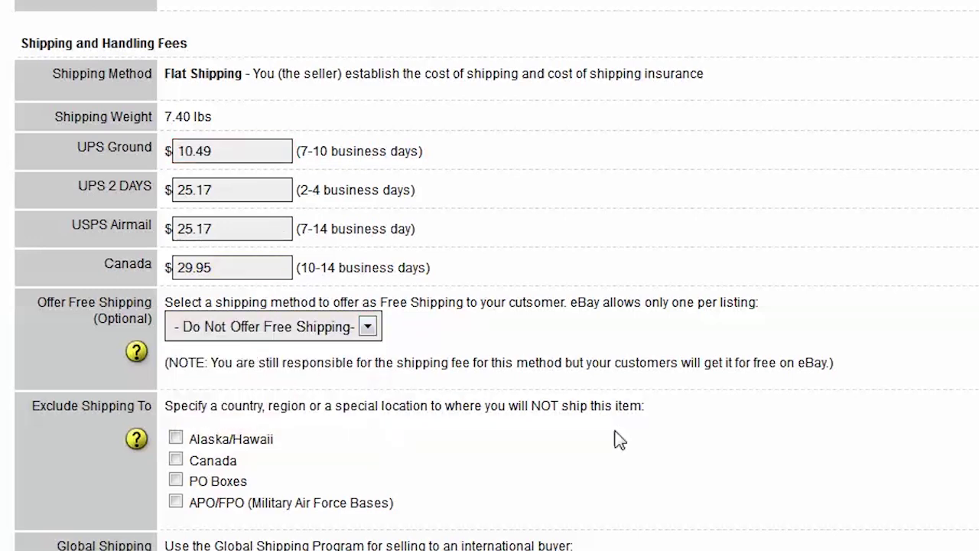
scroll(722, 446, "down", 5)
Review the 30-day returns, 2-day handling and payment settings, keeping them unchanged
scroll(722, 446, "down", 3)
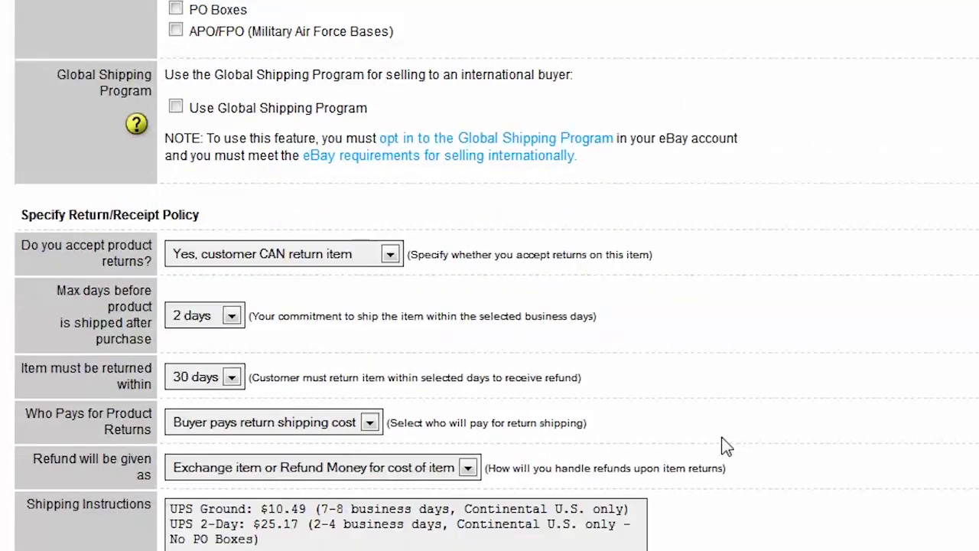
scroll(824, 464, "down", 3)
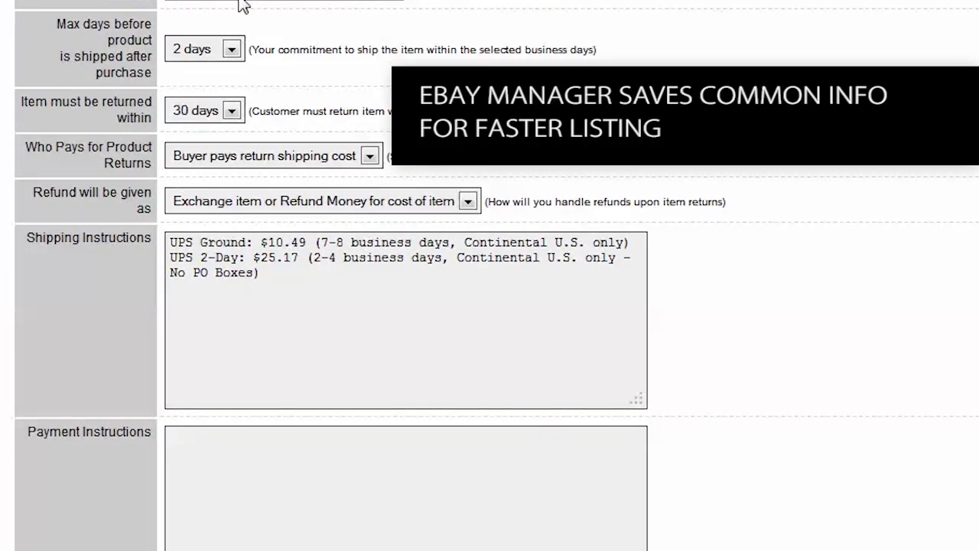
scroll(434, 349, "down", 6)
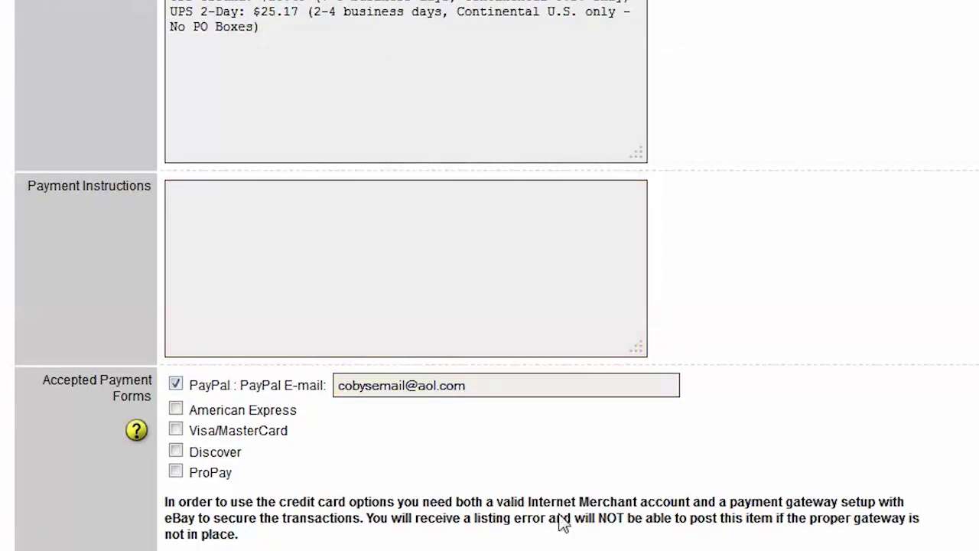
scroll(563, 512, "down", 7)
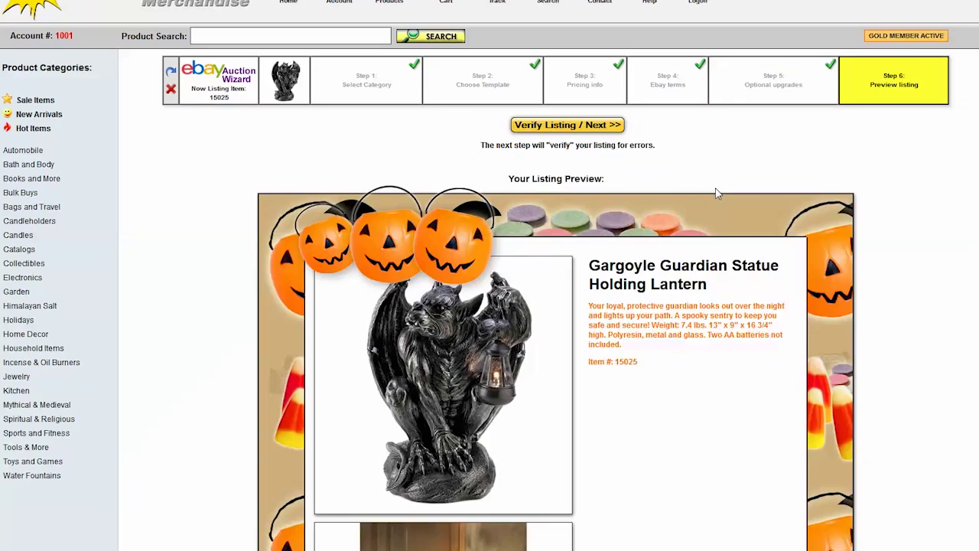
Review the Halloween-template preview of the Gargoyle Guardian listing
scroll(853, 251, "down", 5)
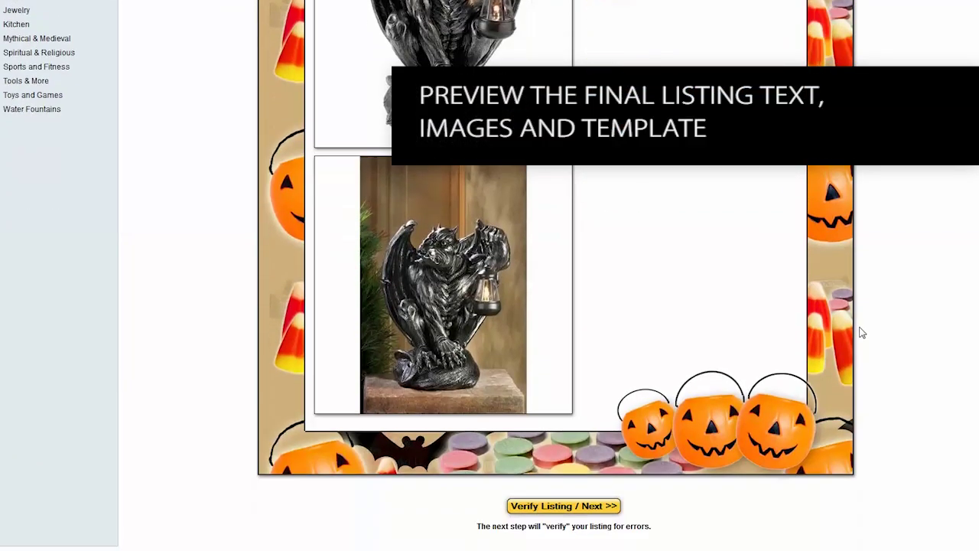
scroll(845, 347, "up", 1)
scroll(570, 490, "down", 1)
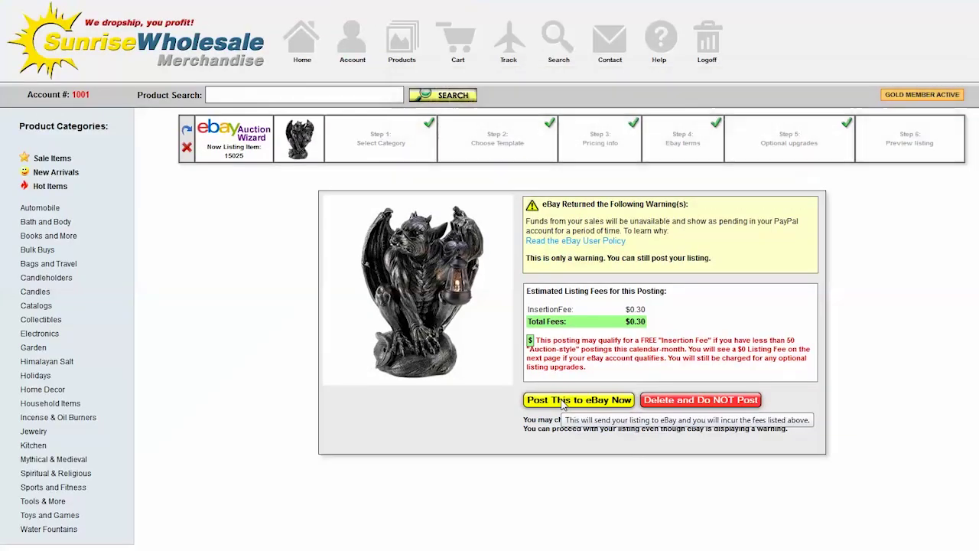
Post the listing to eBay, accepting the $0.30 listing fee
left_click(466, 443)
left_click(565, 258)
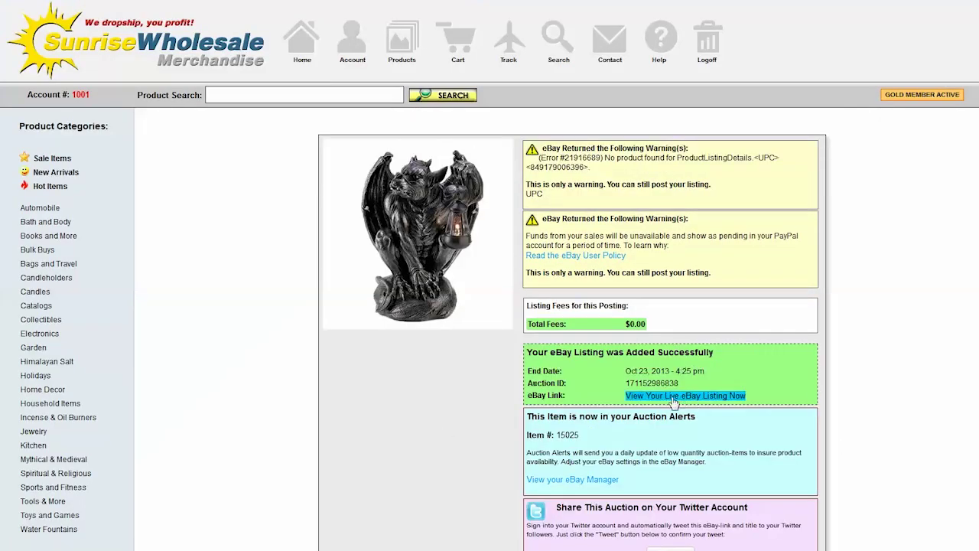
left_click_drag(526, 352, 718, 353)
View the live eBay listing at US $34.95 and scroll to its Halloween description and hit counter
left_click(765, 387)
left_click(705, 395)
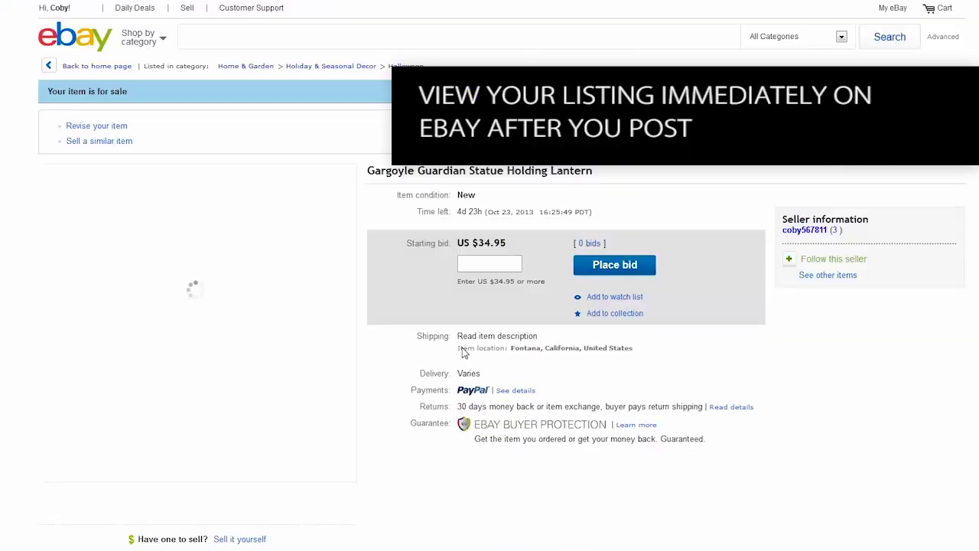
scroll(373, 400, "down", 1)
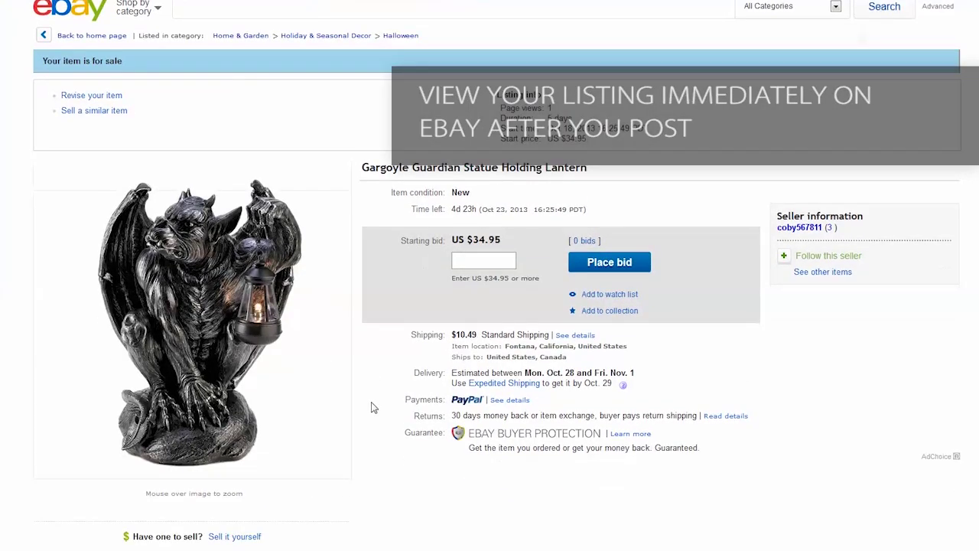
mouse_move(175, 225)
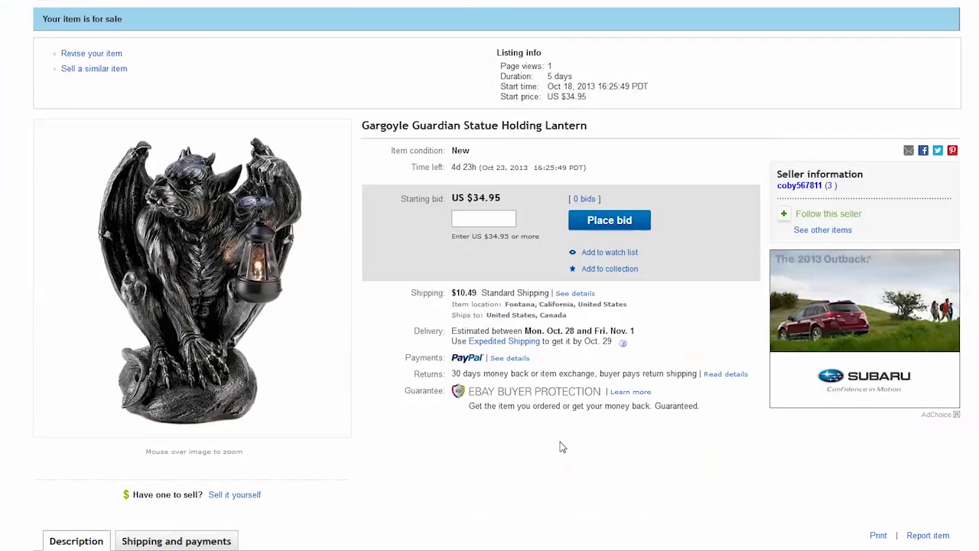
scroll(557, 447, "down", 10)
scroll(554, 445, "down", 4)
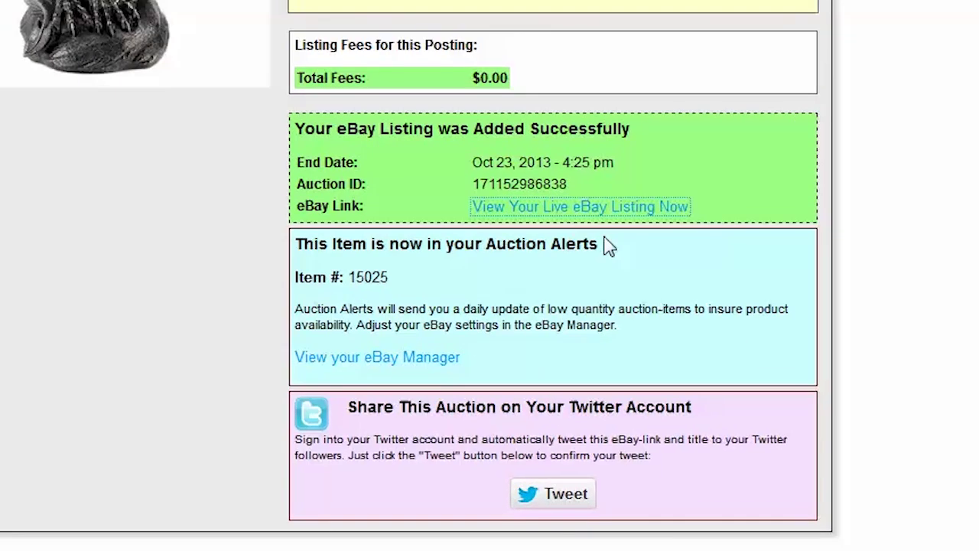
Highlight the 'This Item is now in your Auction Alerts' notice for item 15025, then deselect it
left_click_drag(699, 416, 520, 421)
left_click(598, 306)
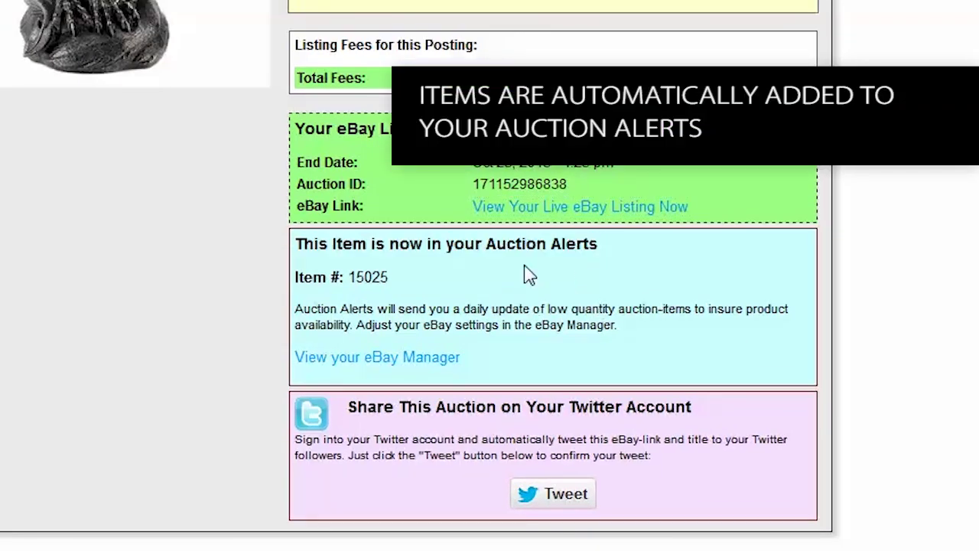